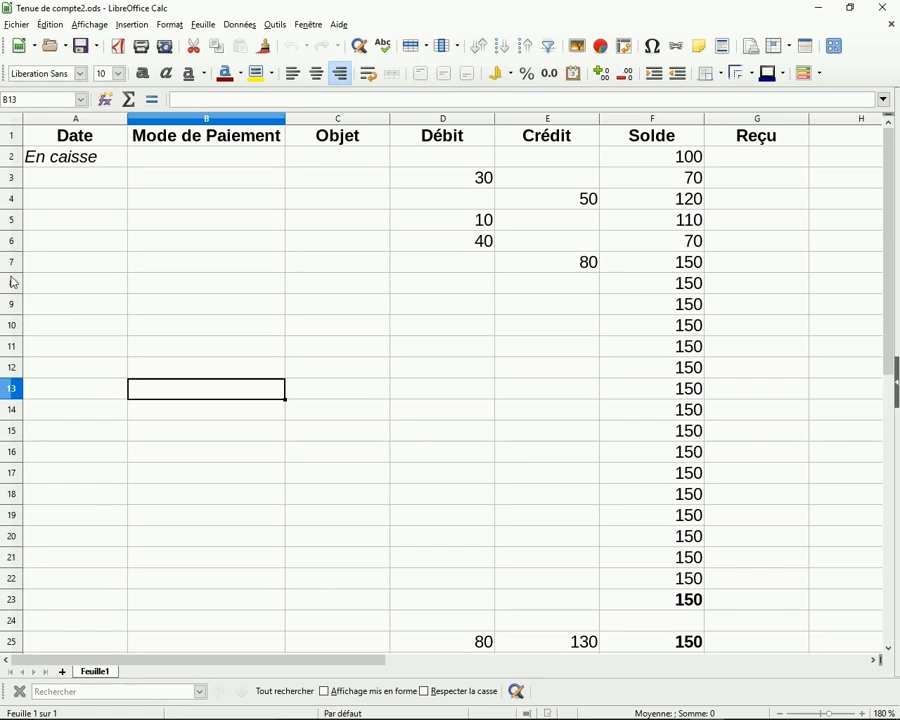
Insert eight rows below row 15 and fill the Solde formula from F15 down to F23
left_click_drag(10, 283, 5, 430)
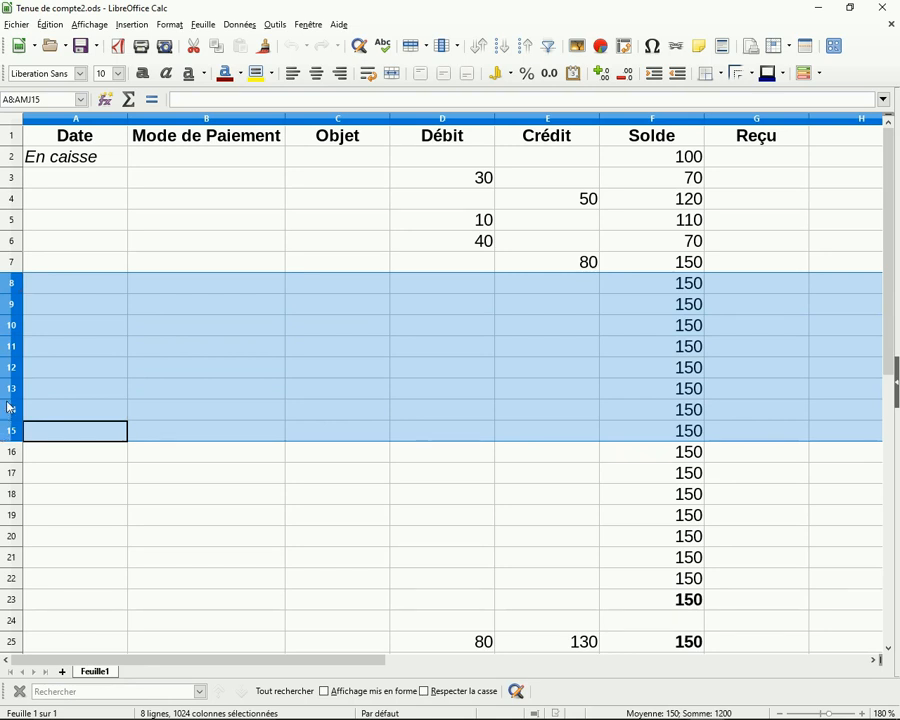
right_click(12, 388)
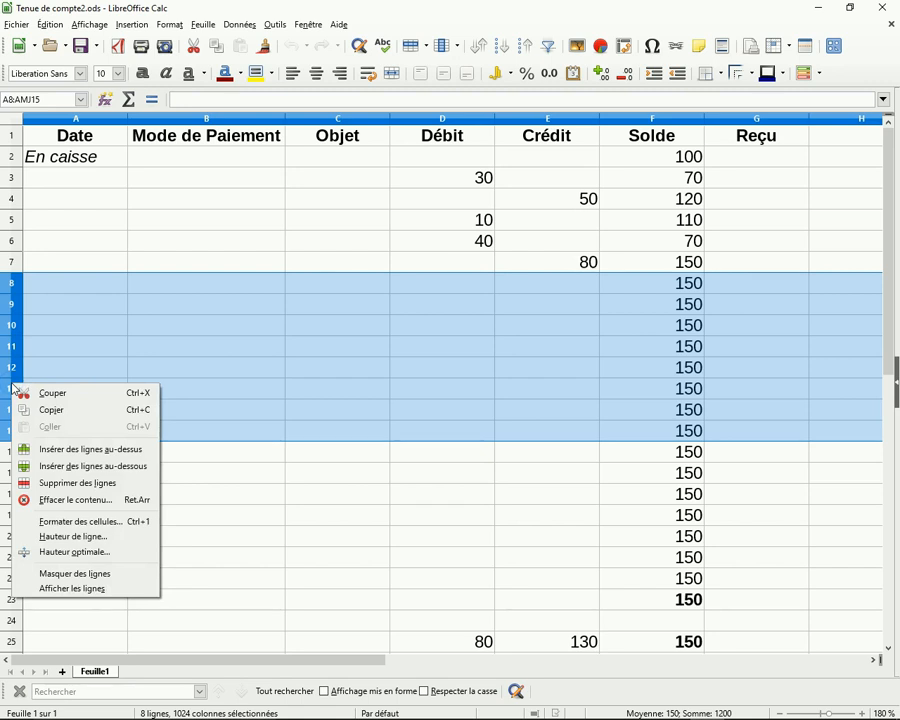
left_click(110, 467)
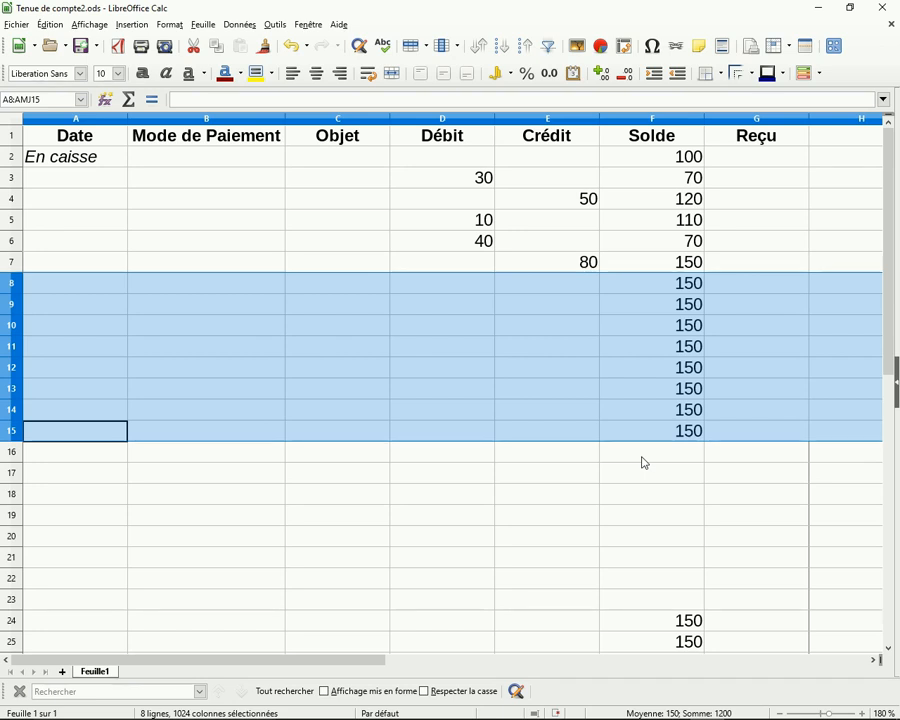
left_click(684, 436)
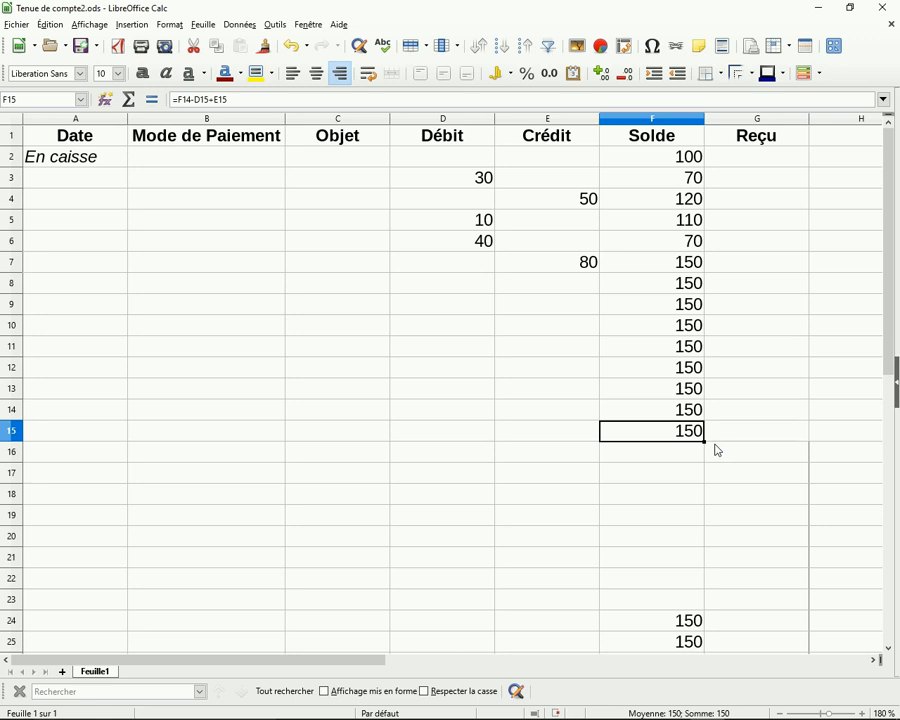
left_click_drag(703, 441, 703, 609)
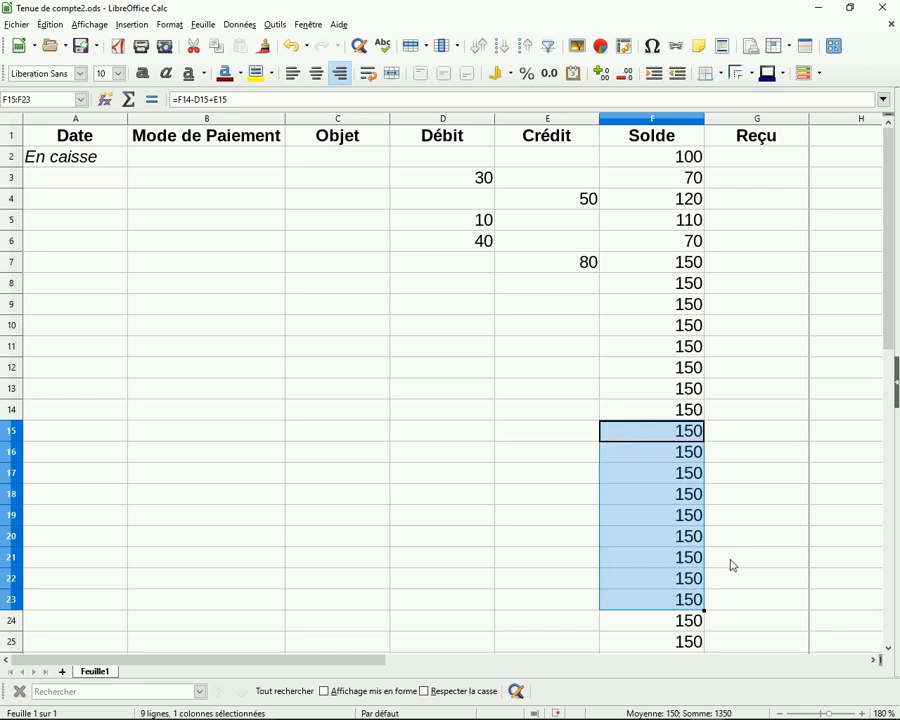
Enter a Débit of 40 in D15, a Crédit of 80 in E17 and a Débit of 60 in D18
left_click(453, 438)
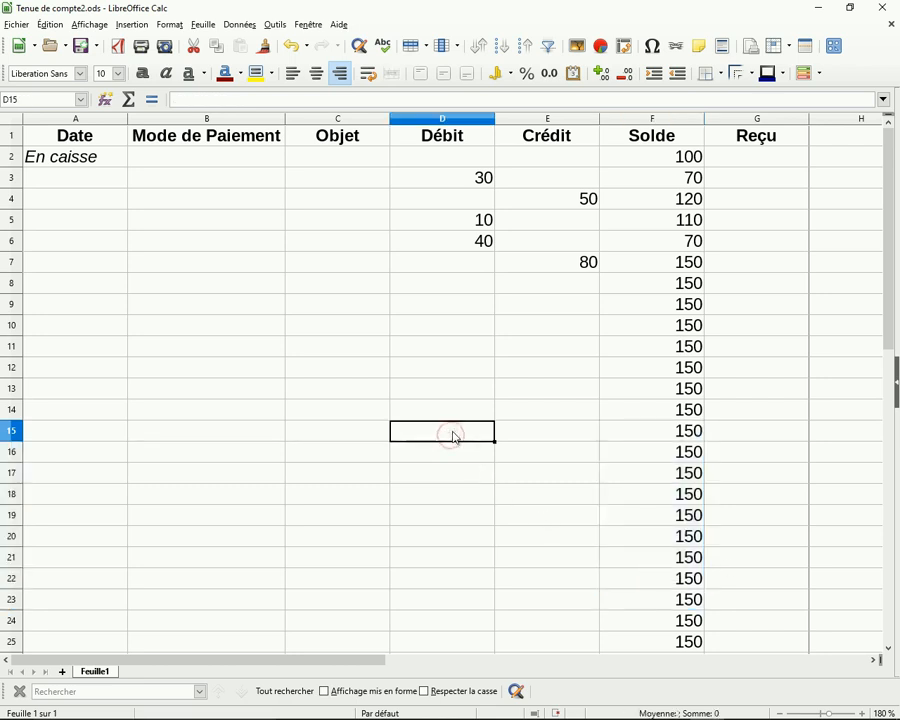
type("40")
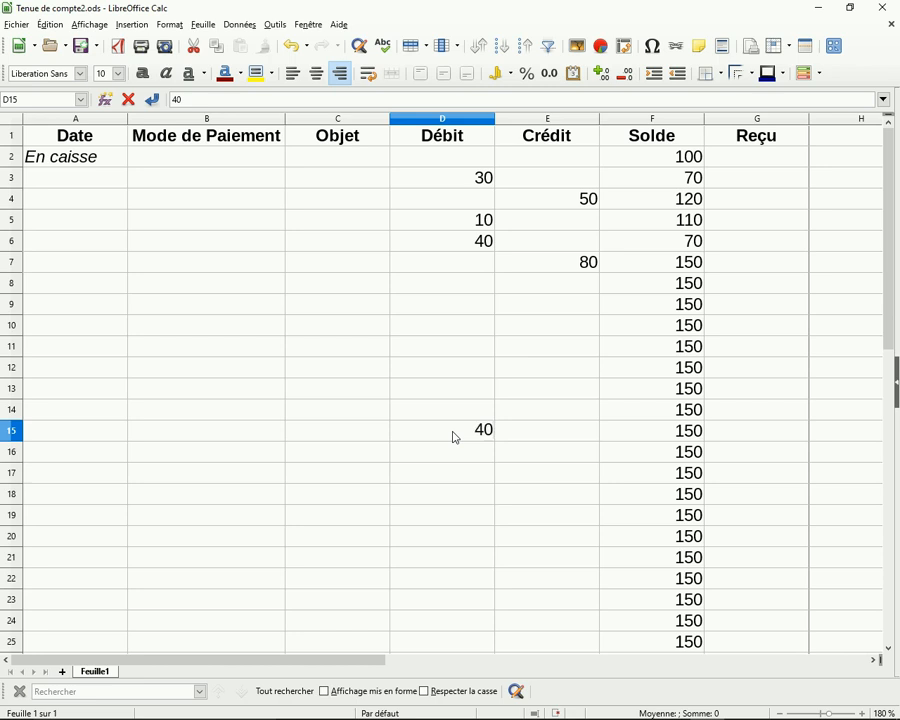
key("Return")
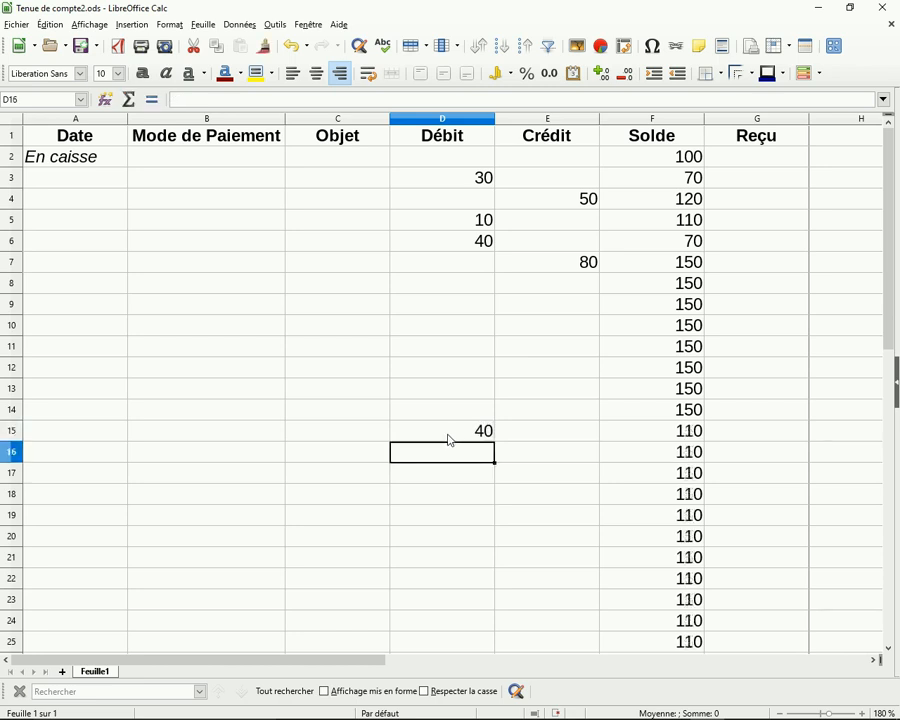
left_click(536, 484)
type("80")
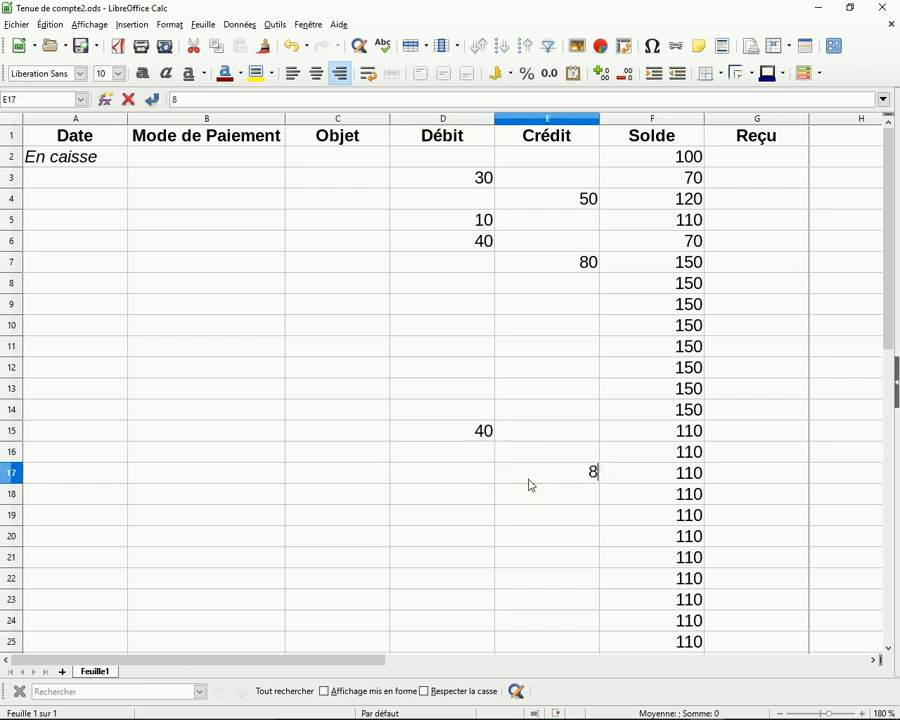
left_click(450, 498)
type("60")
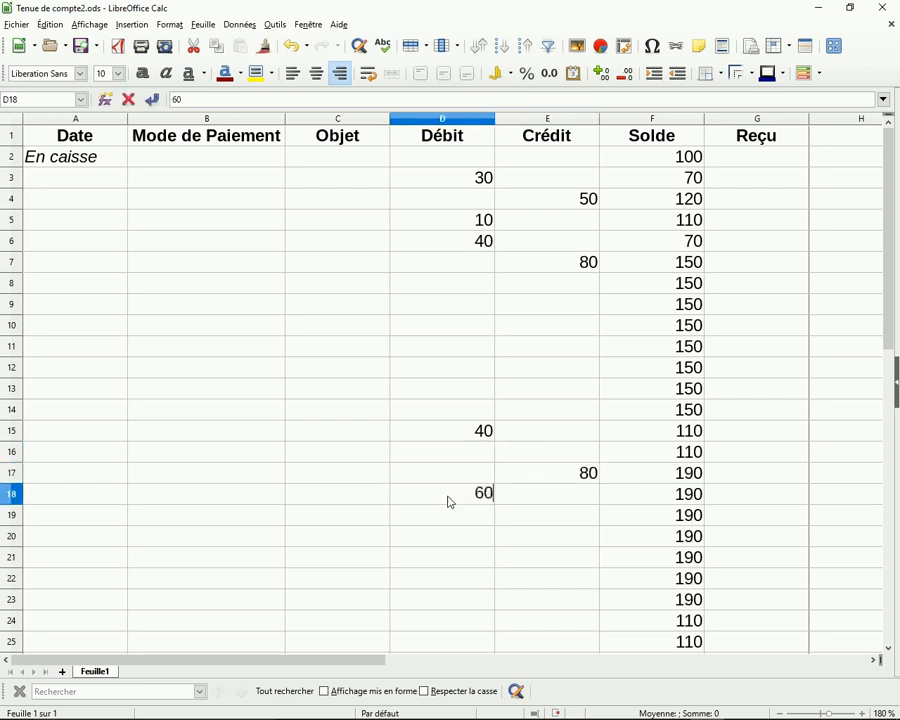
left_click(757, 431)
Fill the Solde formula from F3 down through F31 and make the balance in F31 bold
scroll(755, 449, "down", 2)
scroll(755, 449, "down", 2)
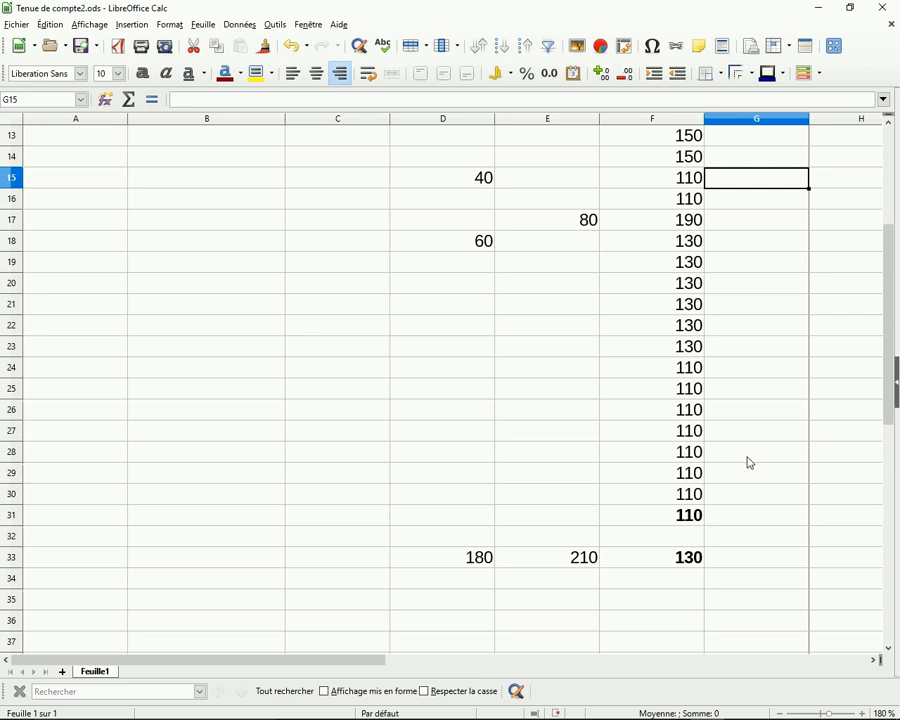
left_click(690, 524)
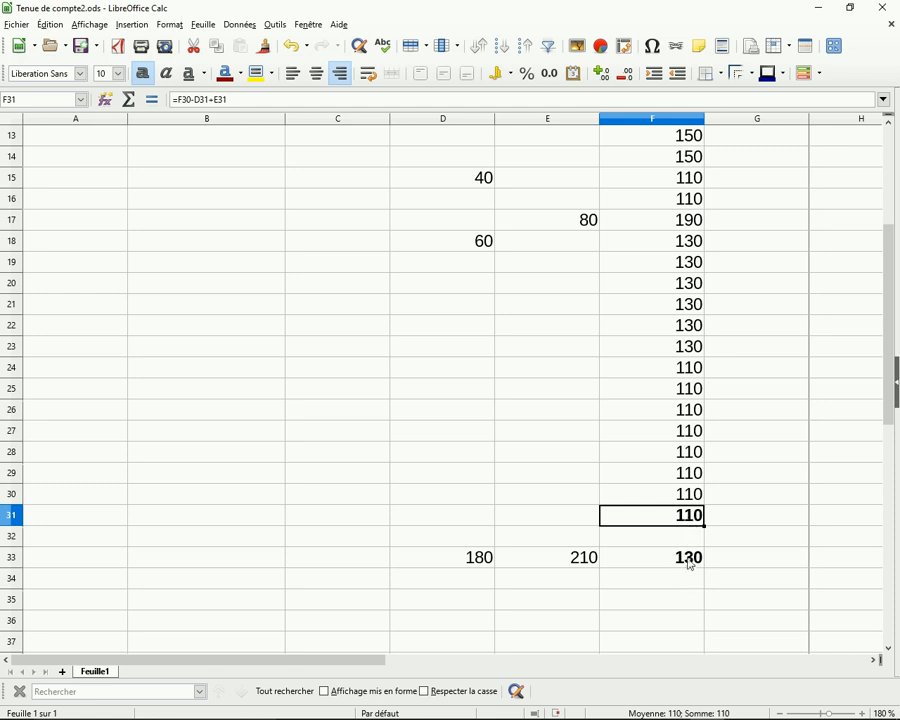
left_click(690, 565)
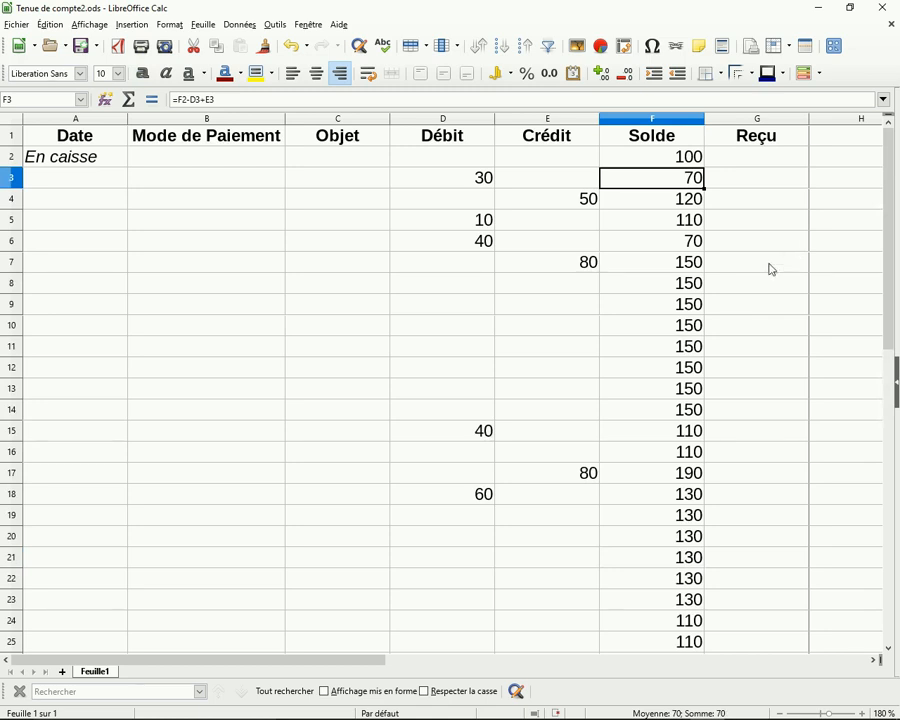
left_click_drag(706, 189, 706, 189)
left_click_drag(706, 189, 702, 590)
left_click(759, 522)
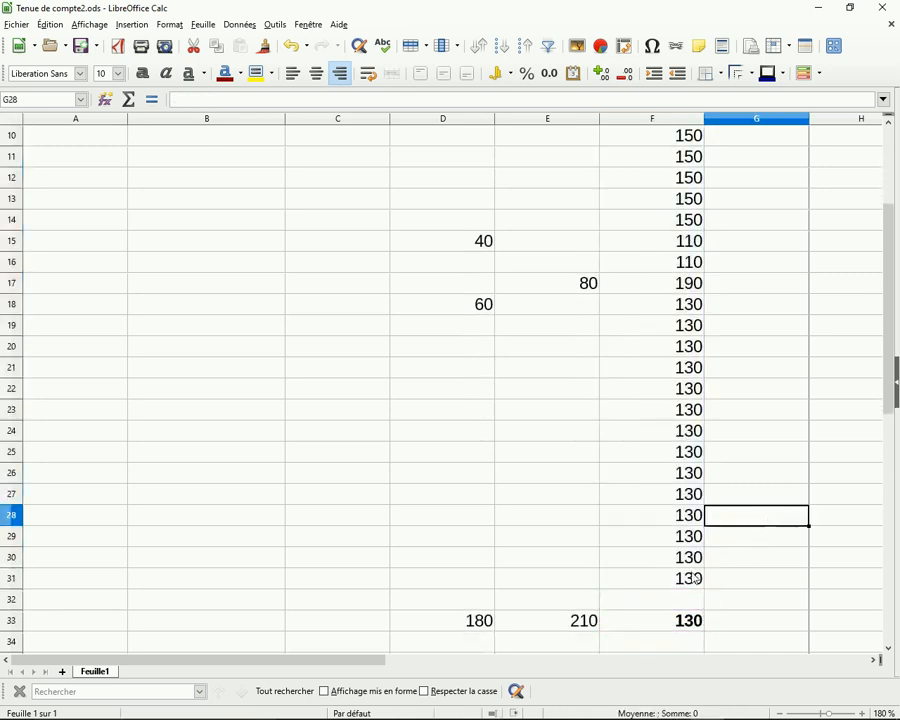
left_click(693, 581)
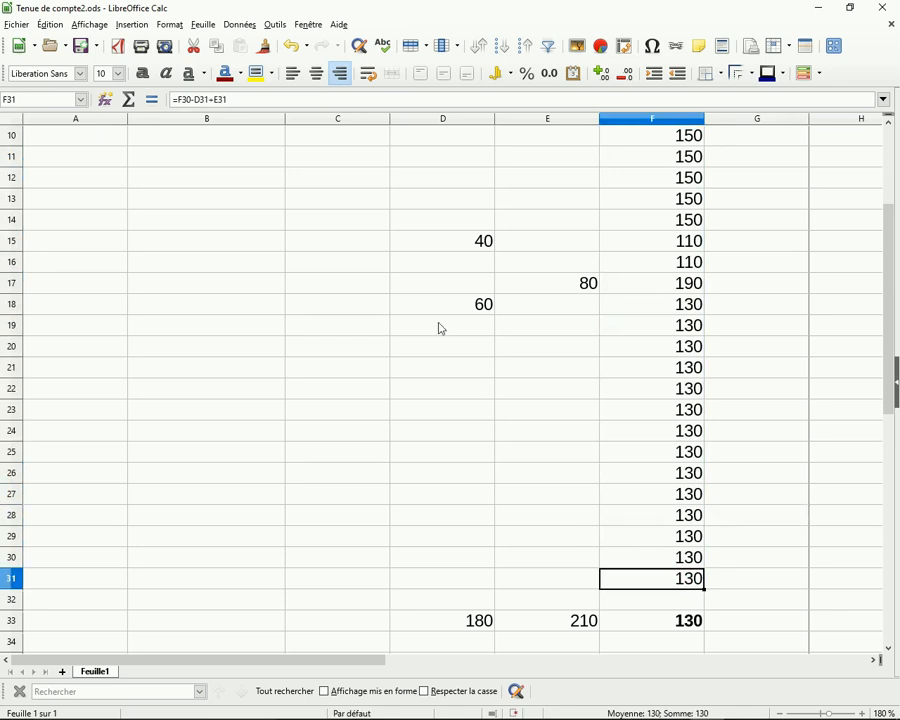
left_click(142, 73)
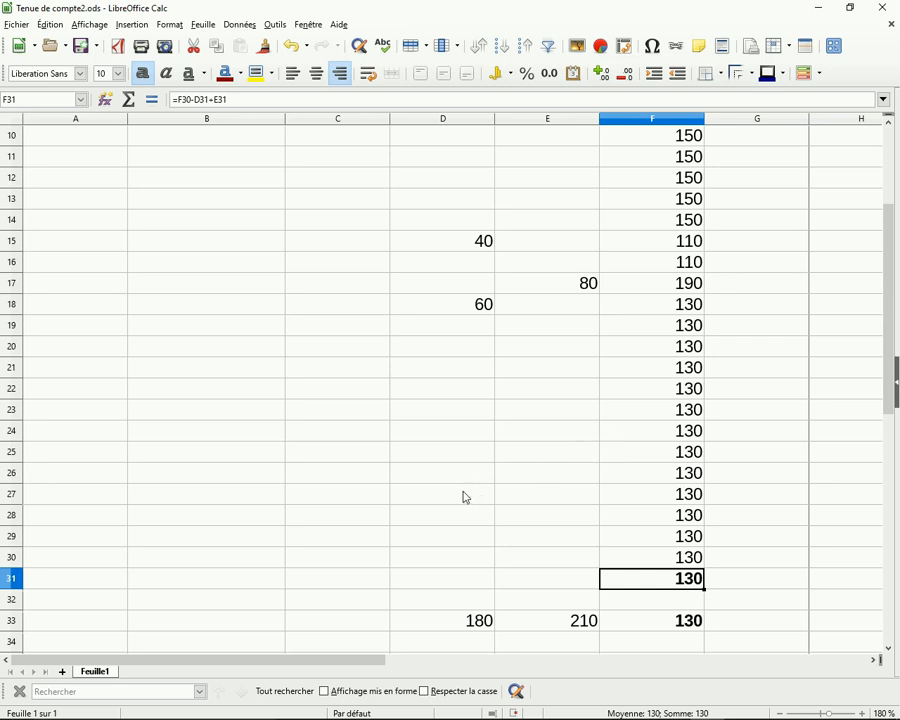
left_click(453, 628)
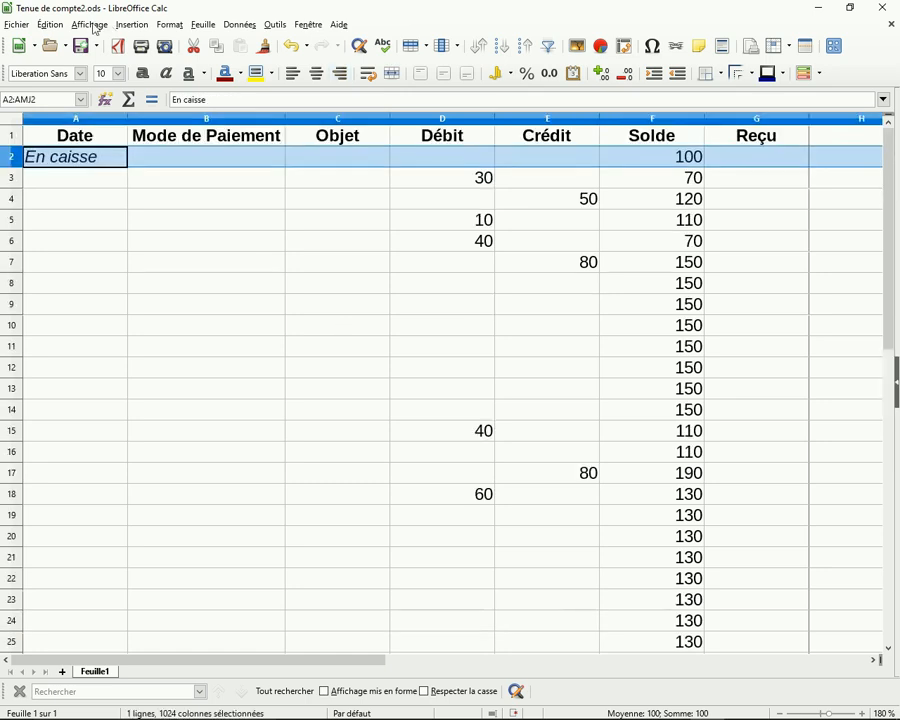
Freeze the first row with the column headings and check it against the rows further down the sheet
left_click(89, 24)
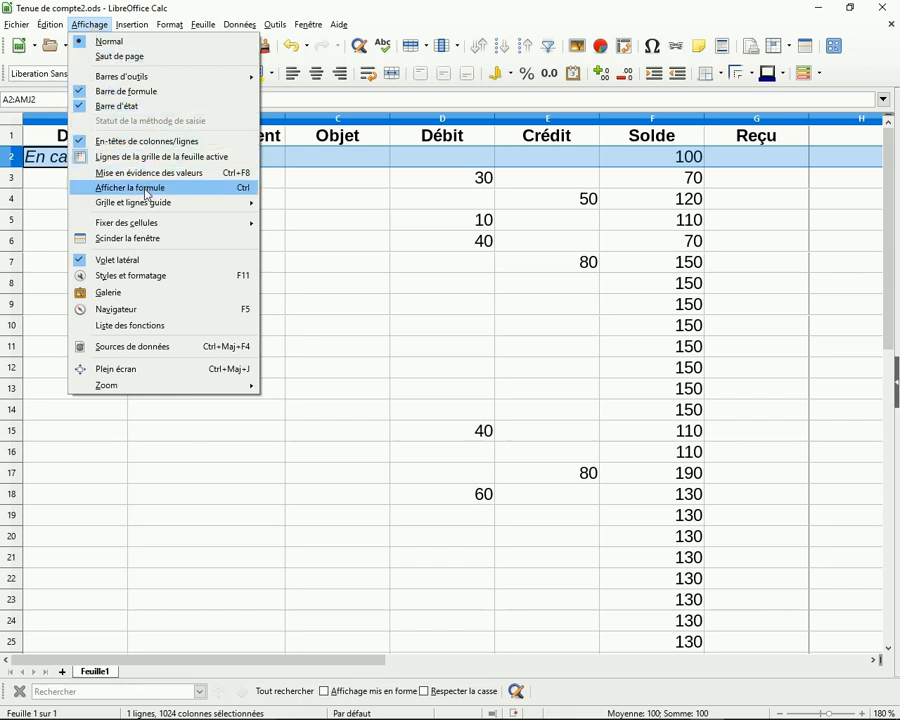
mouse_move(230, 224)
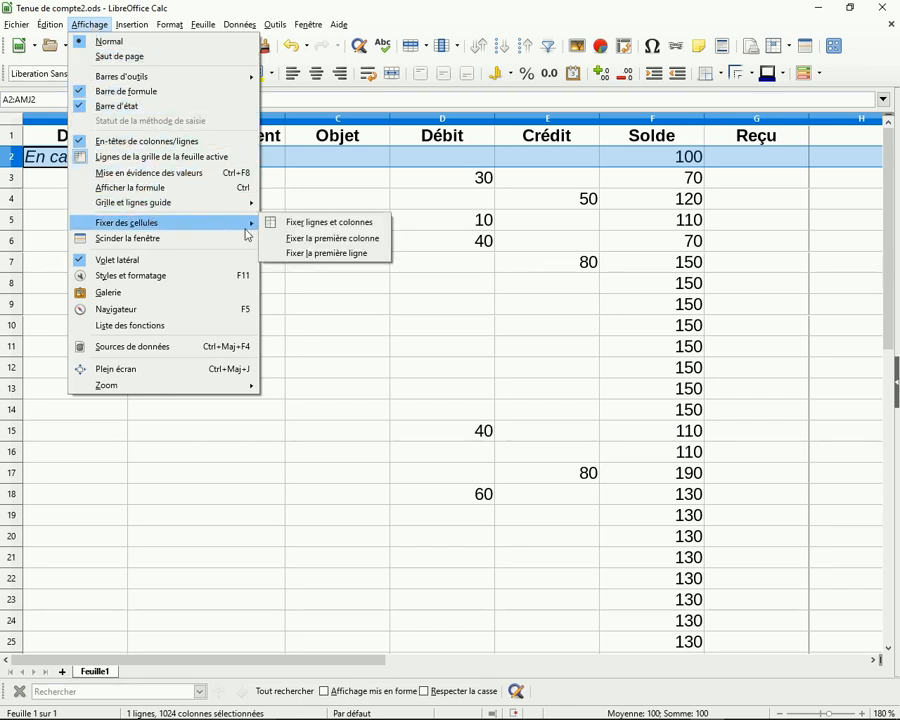
left_click(310, 254)
scroll(317, 260, "down", 4)
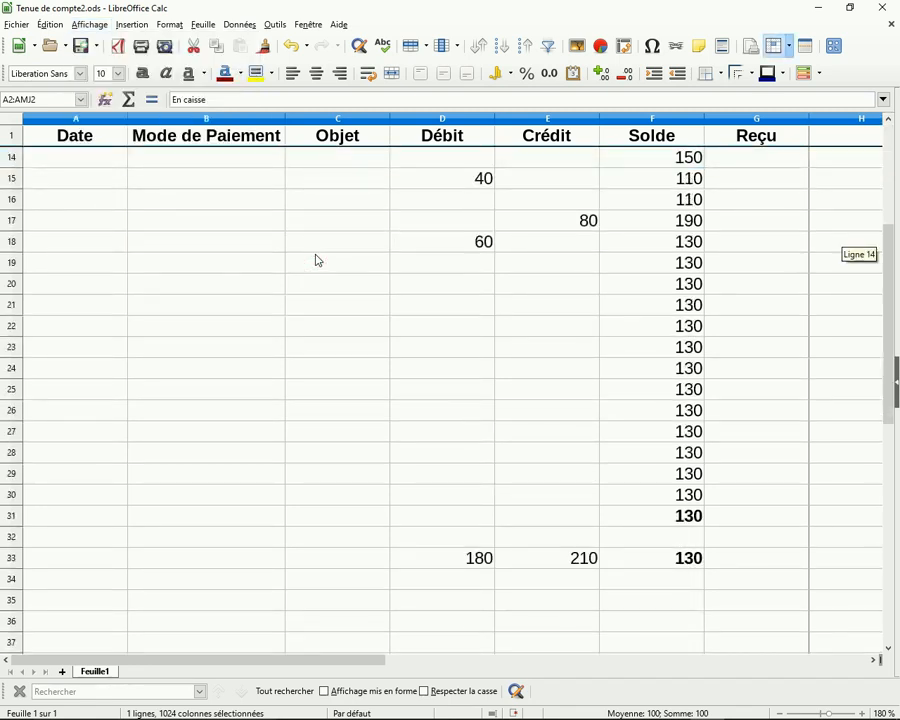
scroll(317, 260, "up", 3)
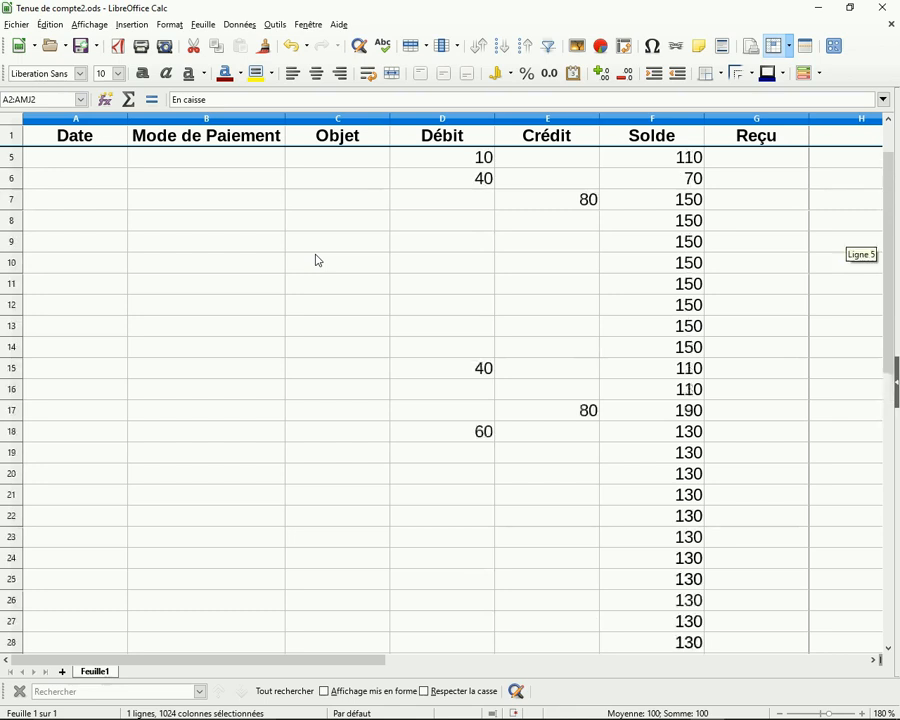
scroll(317, 260, "down", 5)
scroll(317, 260, "up", 6)
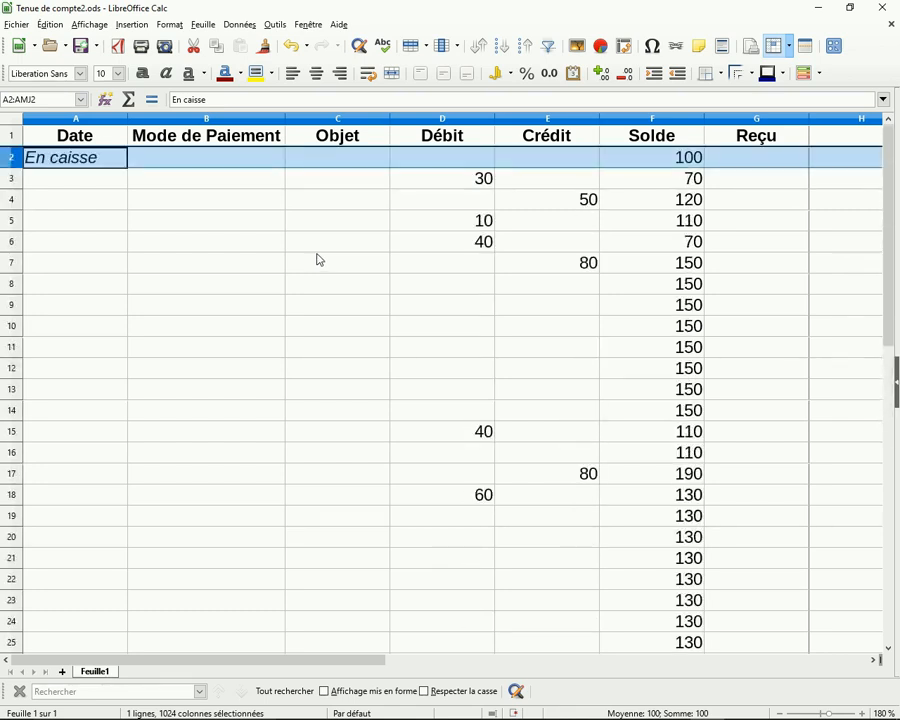
scroll(317, 260, "down", 2)
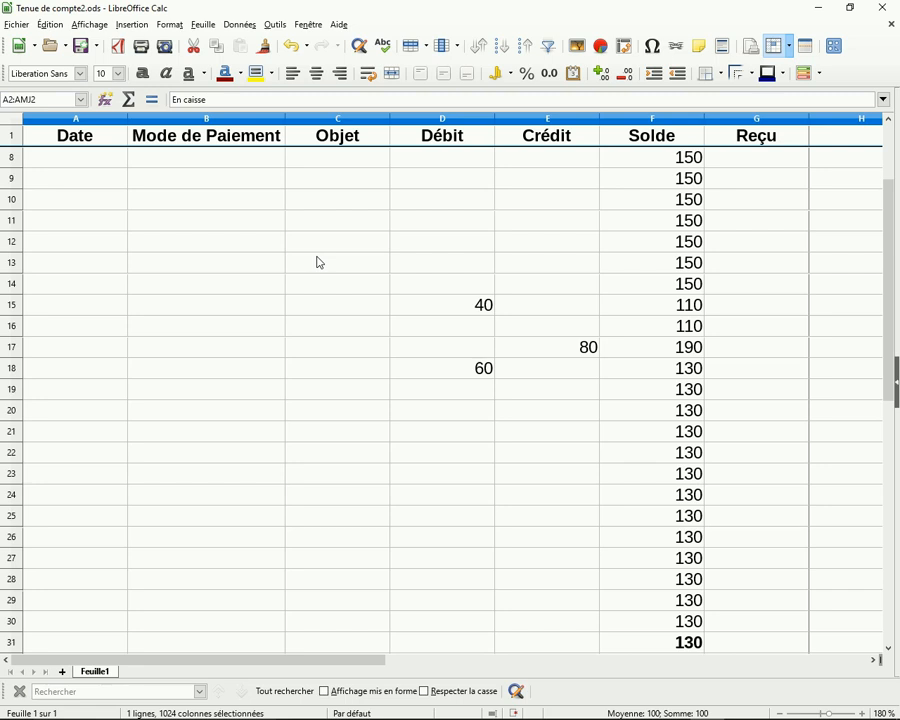
scroll(317, 260, "up", 2)
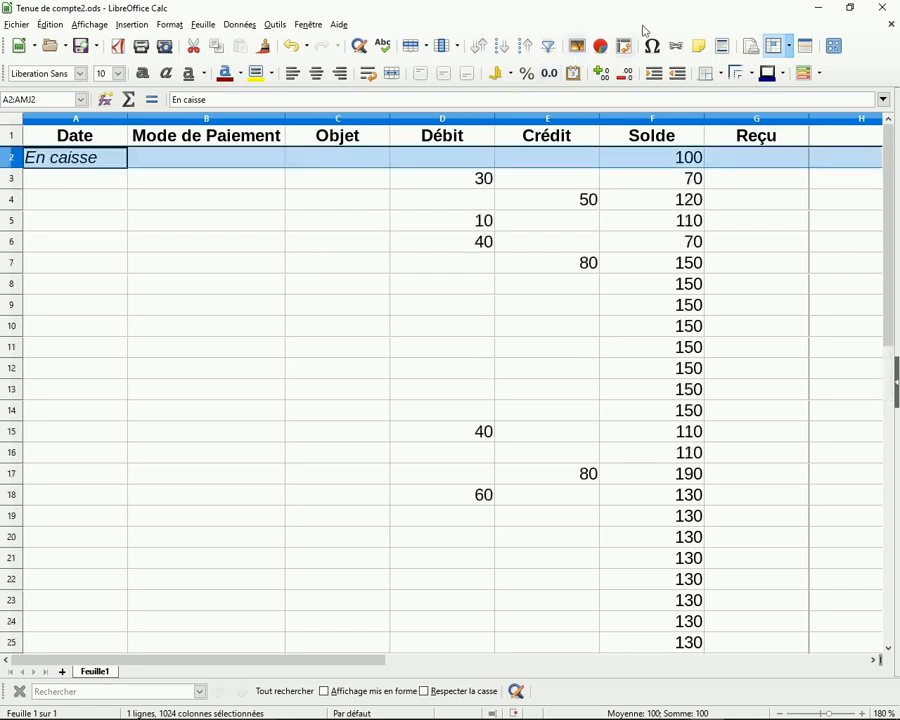